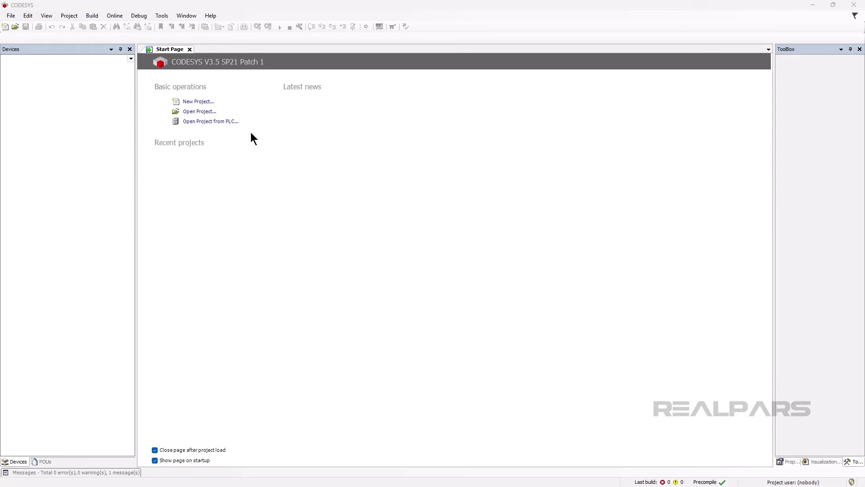
Create a new Standard project named OPC DA in the default projects folder
left_click(197, 103)
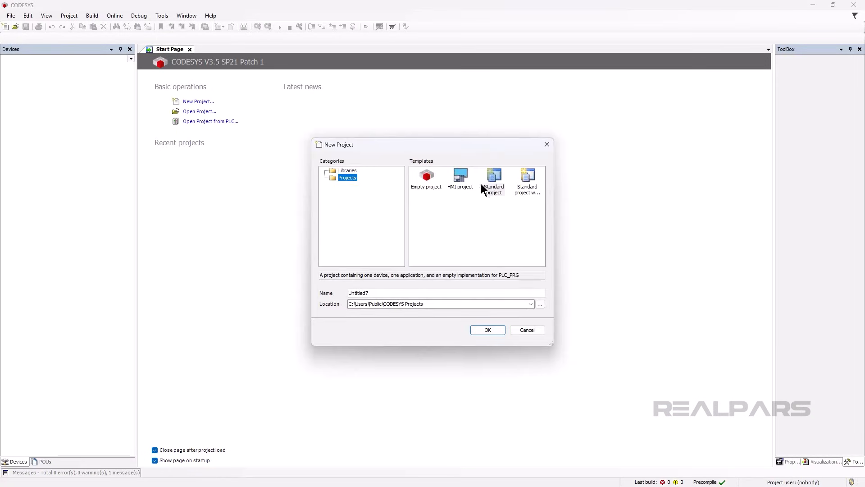
left_click(494, 190)
double_click(449, 294)
type("OPC DA")
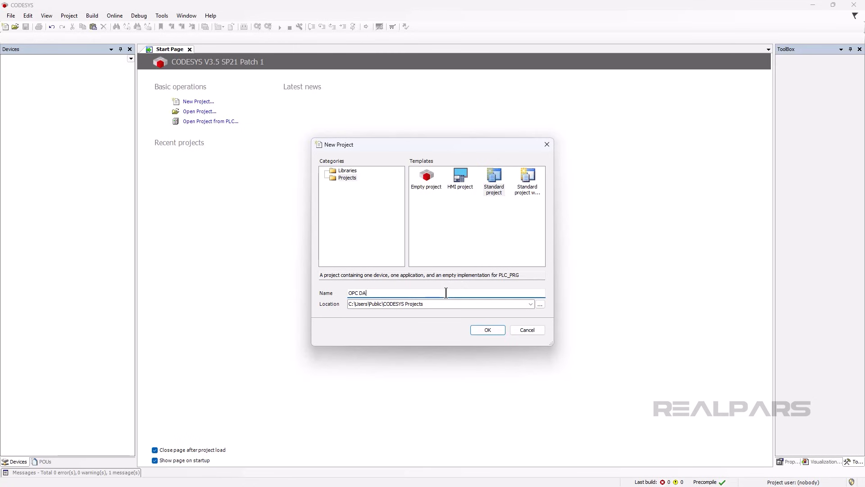
left_click(487, 329)
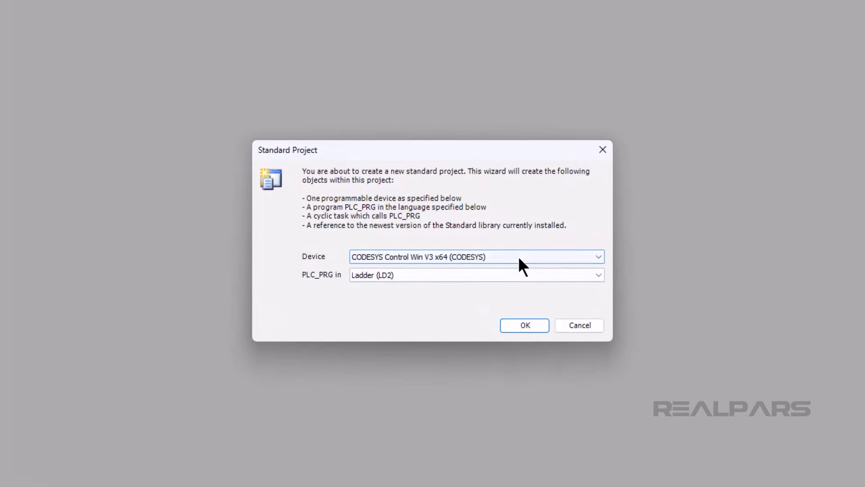
Choose CODESYS Control Win V3 x64 as the device and Ladder (LD2) for PLC_PRG, then confirm
left_click(518, 256)
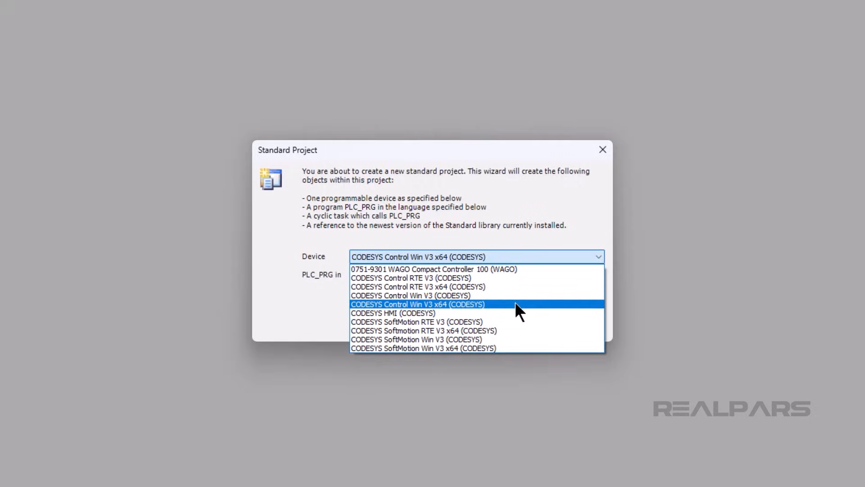
left_click(515, 304)
left_click(514, 276)
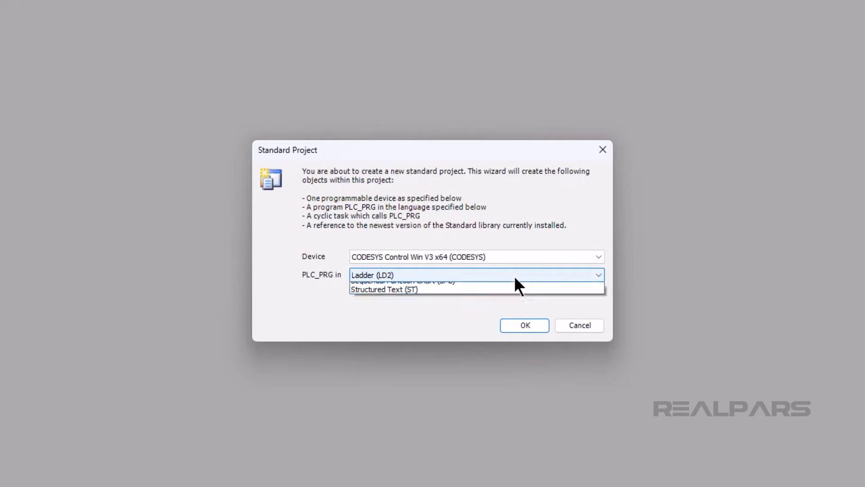
left_click(514, 315)
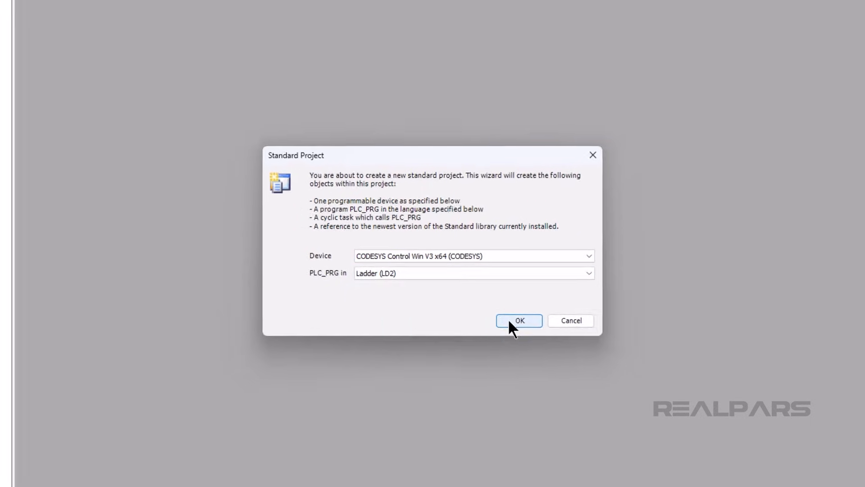
left_click(516, 325)
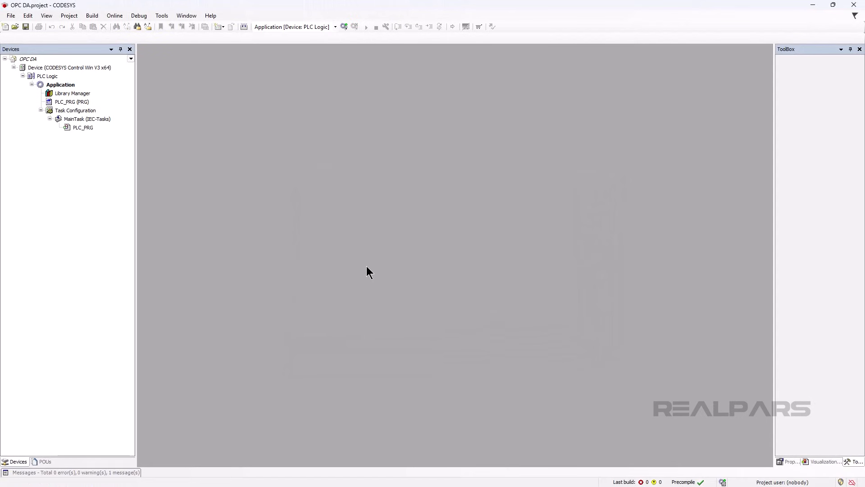
Add a Global Variable List named IO under Application
right_click(66, 88)
mouse_move(87, 156)
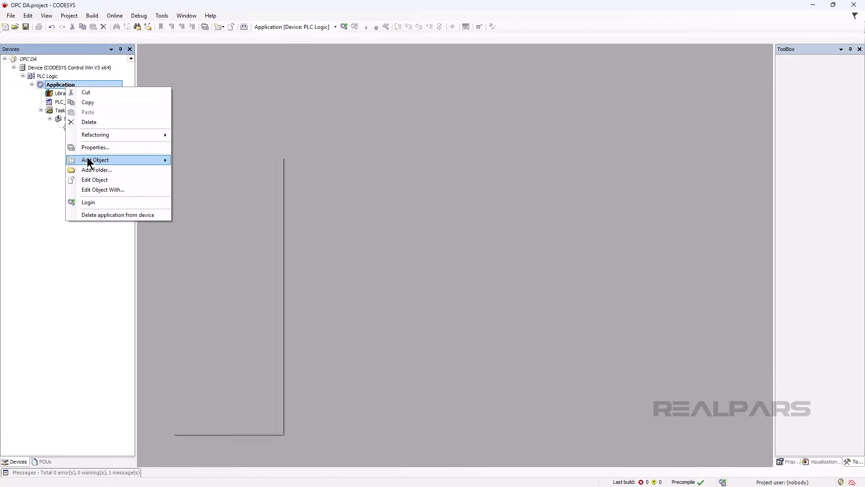
left_click(189, 260)
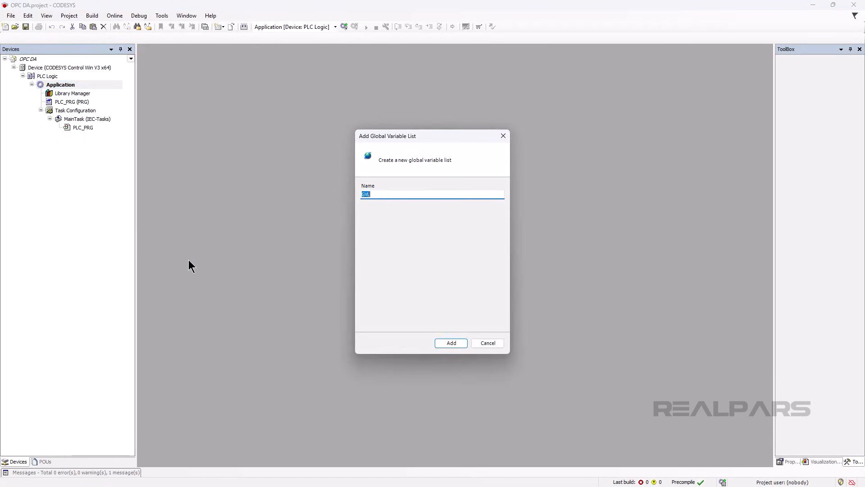
type("IO")
left_click(440, 341)
Insert two BOOL global variables, BOOL_IN_0 and BOOL_OUT_0, in the IO list
right_click(210, 85)
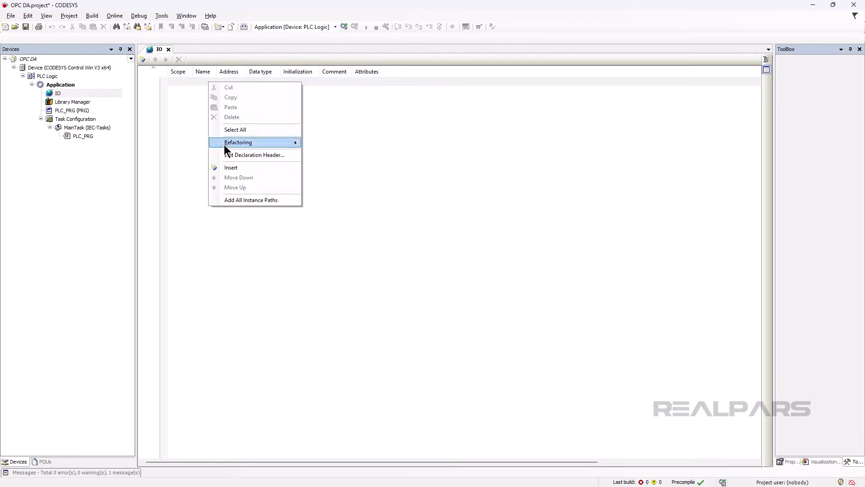
left_click(224, 166)
left_click(210, 90)
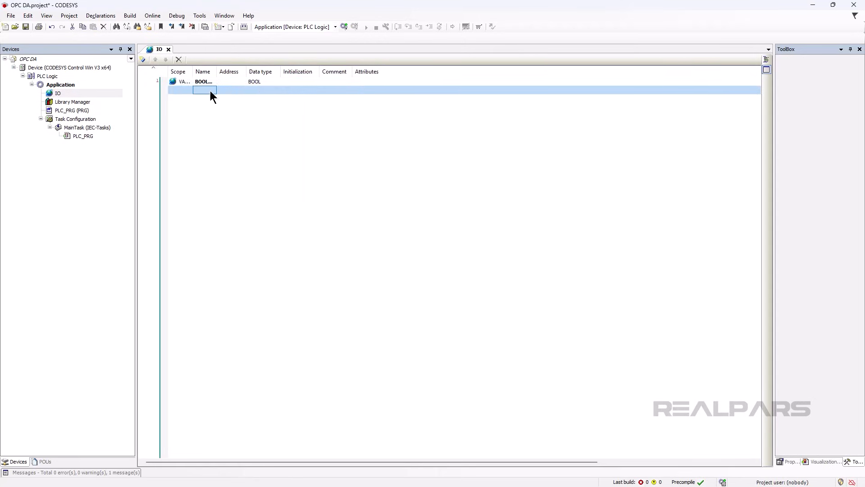
right_click(210, 90)
left_click(220, 174)
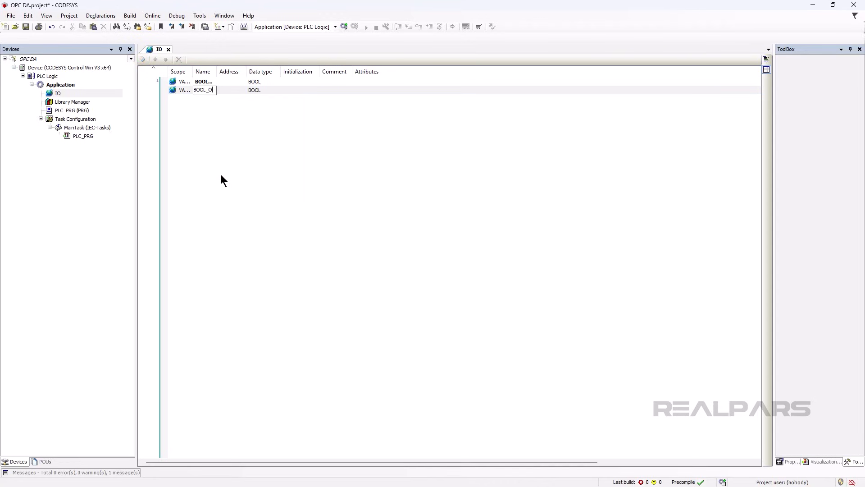
type("UT_0")
key("Return")
double_click(217, 72)
left_click(215, 142)
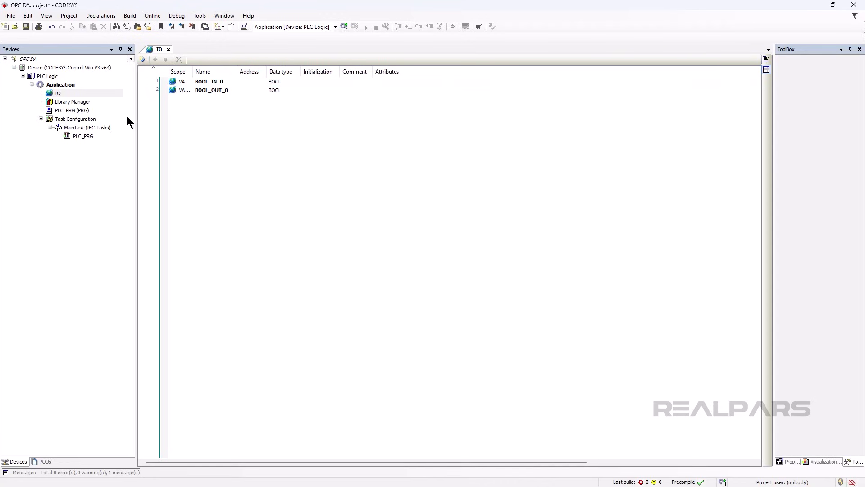
Enable Link always in the IO list's Build properties and apply the change
right_click(106, 95)
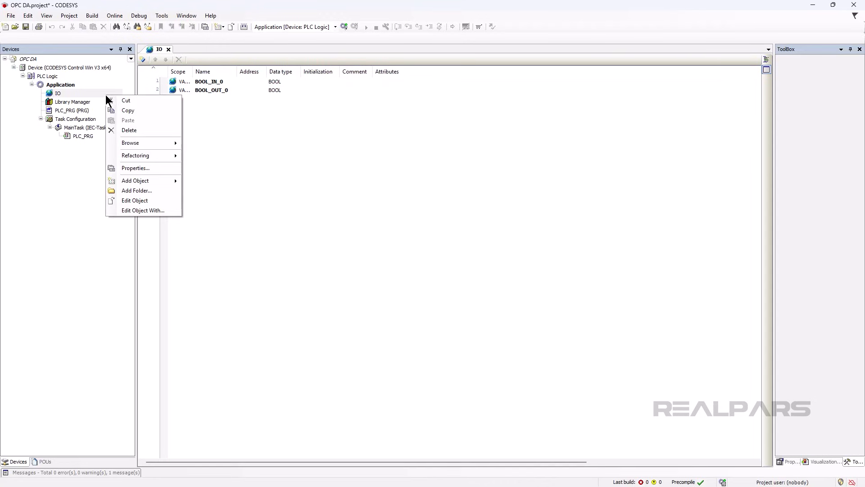
left_click(116, 167)
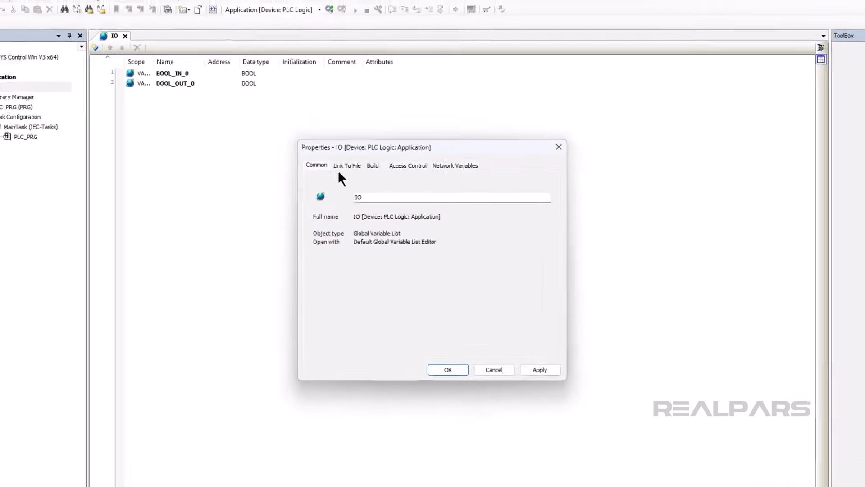
left_click(382, 161)
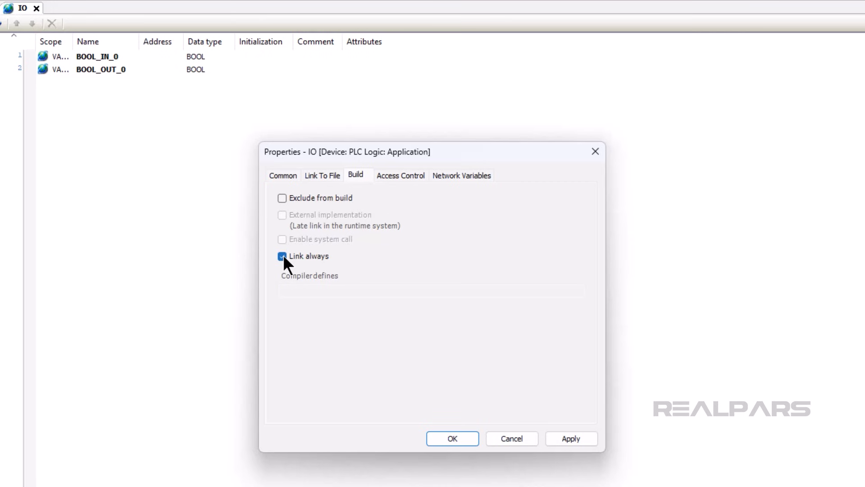
left_click(571, 438)
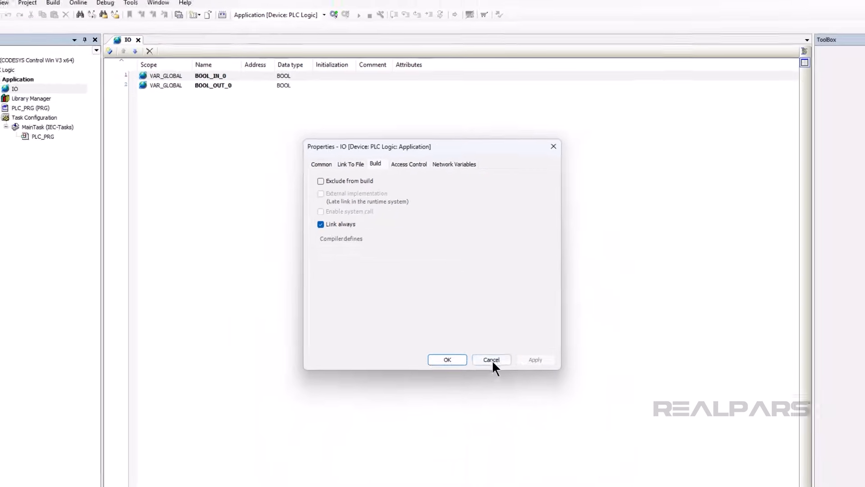
left_click(462, 360)
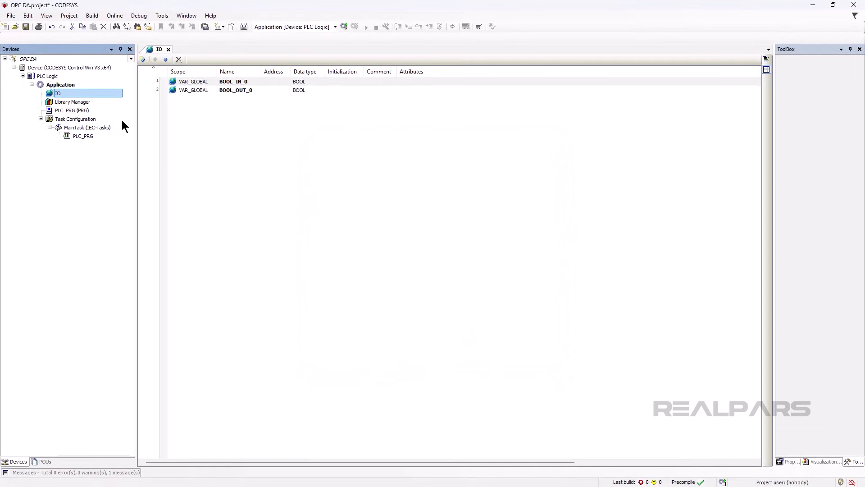
Add a Symbol Configuration object under Application with the default options
right_click(82, 84)
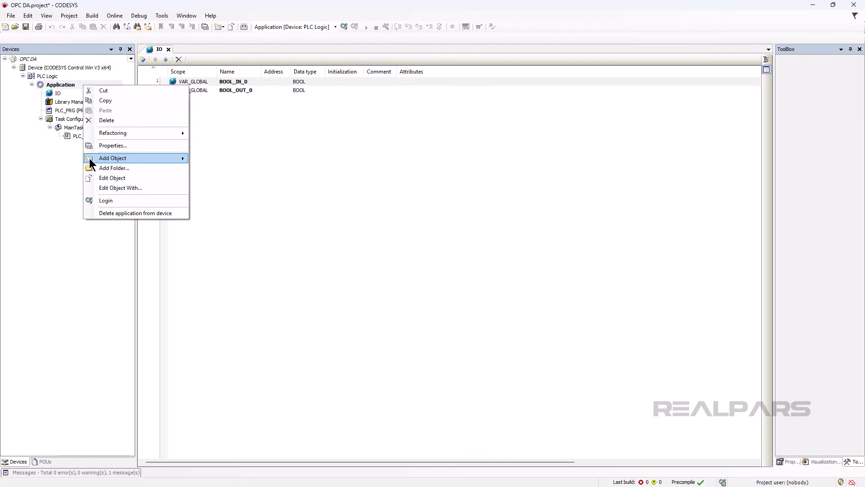
mouse_move(90, 161)
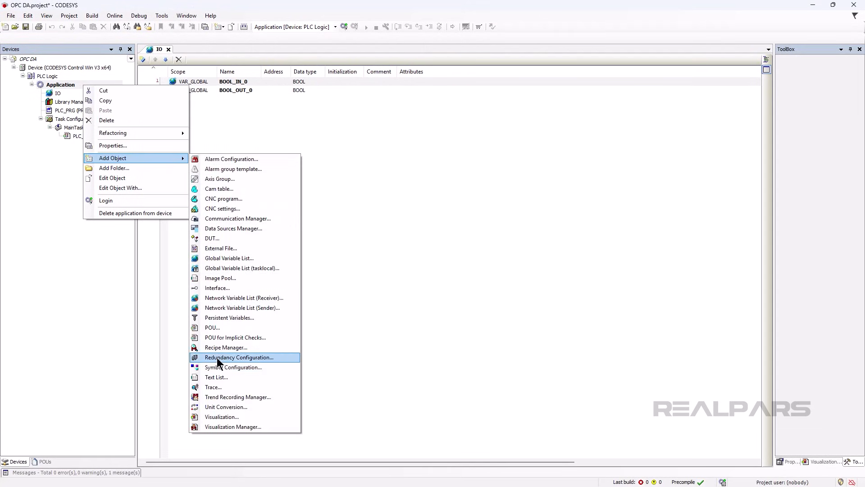
left_click(233, 367)
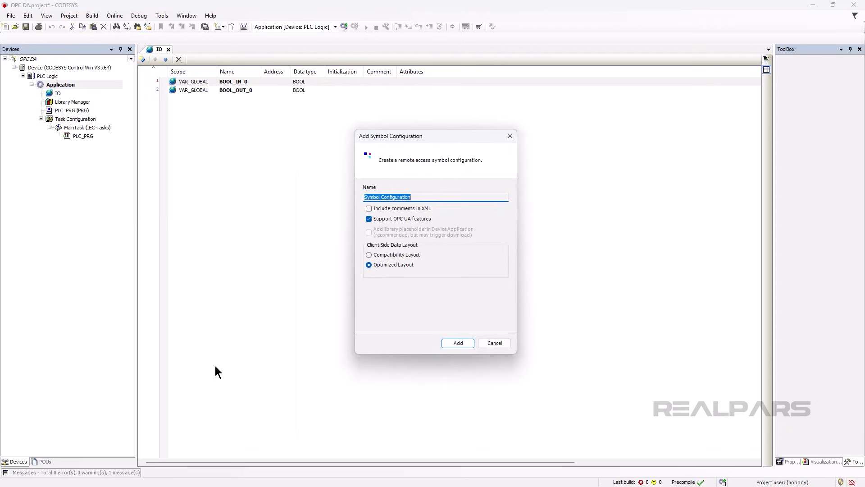
left_click(452, 345)
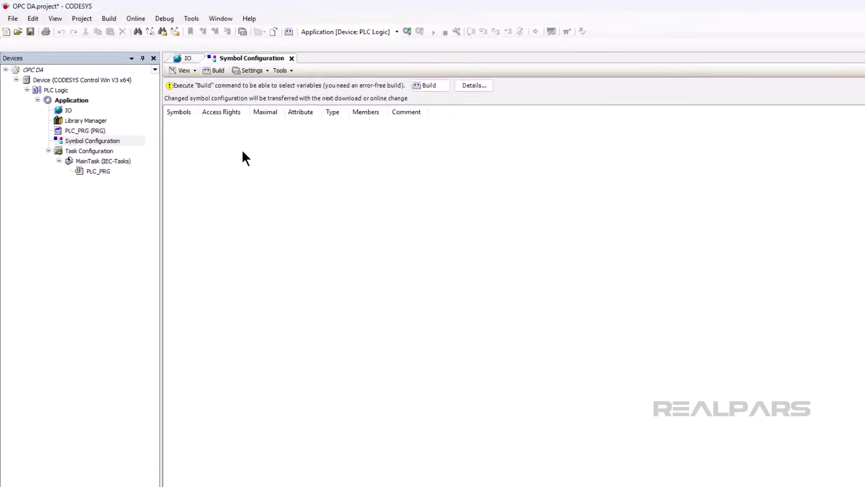
Build the symbol configuration and select the IO variable list for export, expanding it
left_click(249, 86)
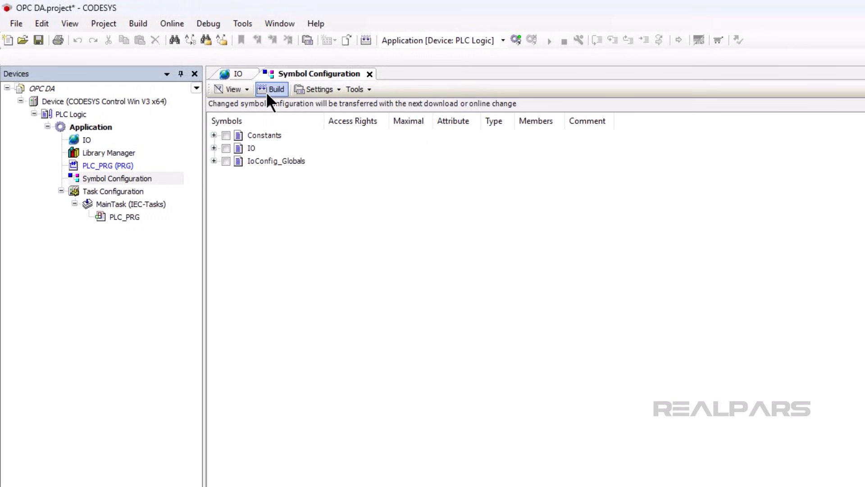
left_click(227, 147)
left_click(214, 148)
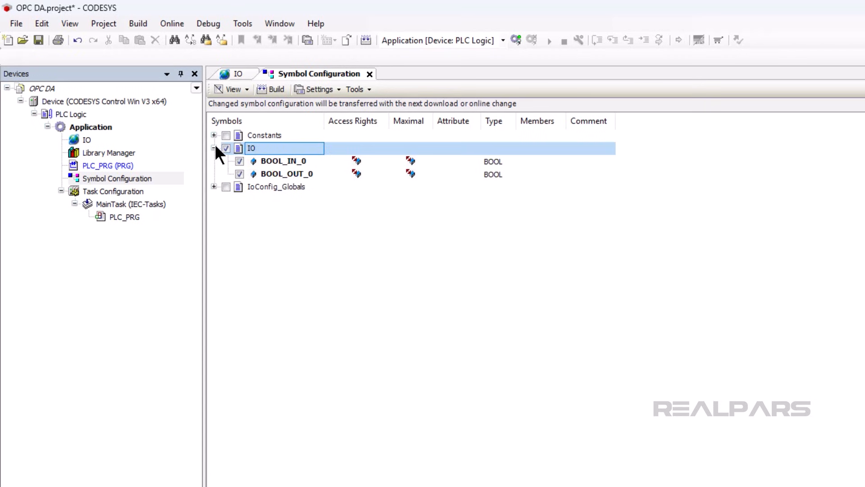
Open PLC_PRG and place a contact followed by a coil on ladder rung 1
double_click(137, 215)
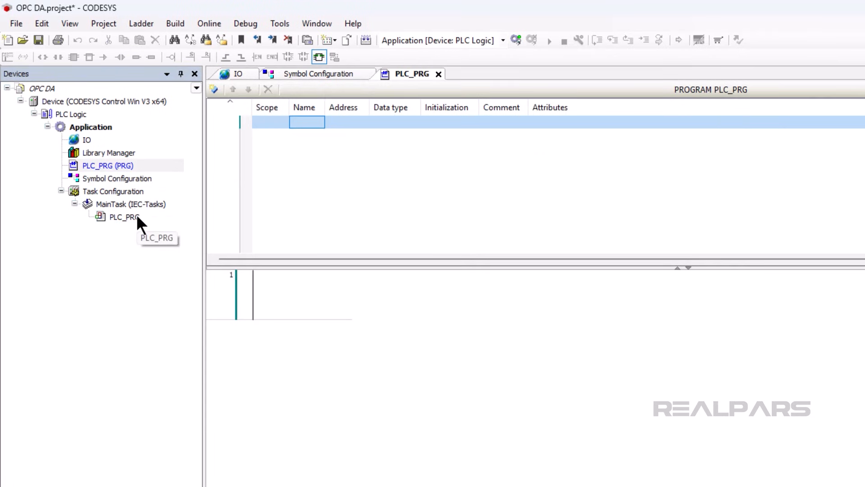
left_click_drag(812, 68, 182, 204)
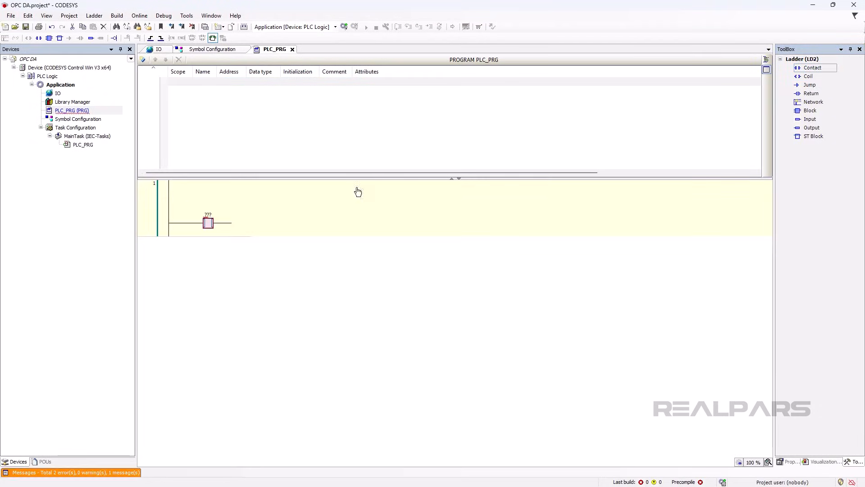
mouse_move(803, 77)
left_mouse_down()
mouse_move(522, 137)
mouse_move(248, 214)
mouse_move(237, 225)
left_mouse_up()
Assign IO.BOOL_IN_0 to the contact using the Input Assistant
left_click(207, 214)
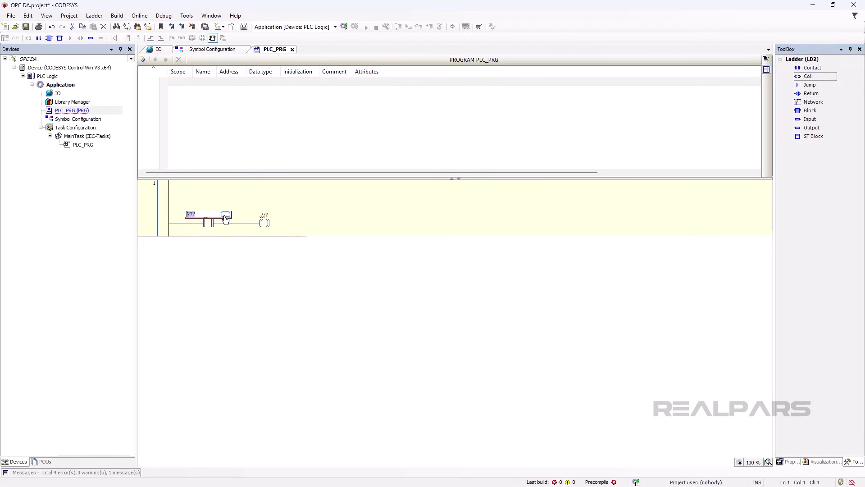
left_click(225, 216)
left_click(364, 135)
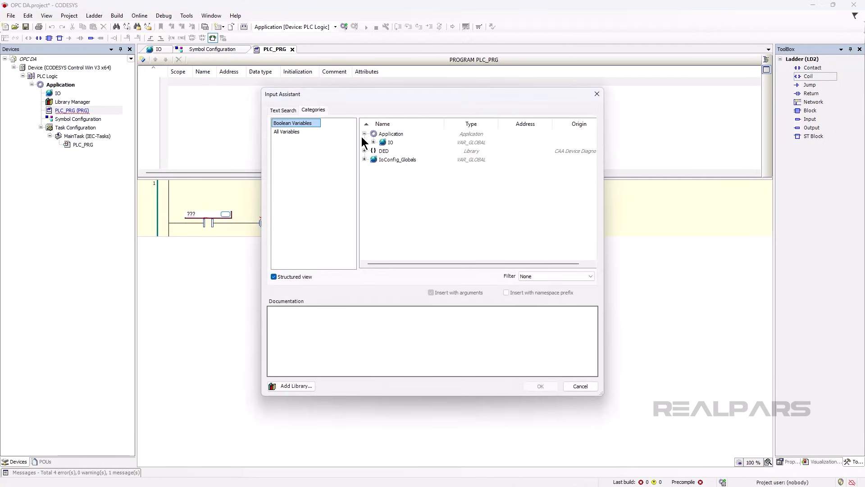
left_click(376, 143)
left_click(403, 151)
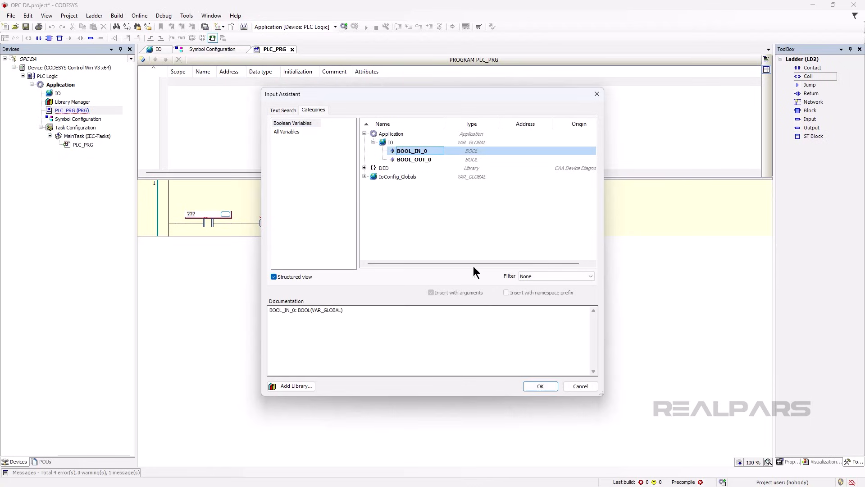
left_click(540, 386)
Assign IO.BOOL_OUT_0 to the coil using the Input Assistant
left_click(270, 214)
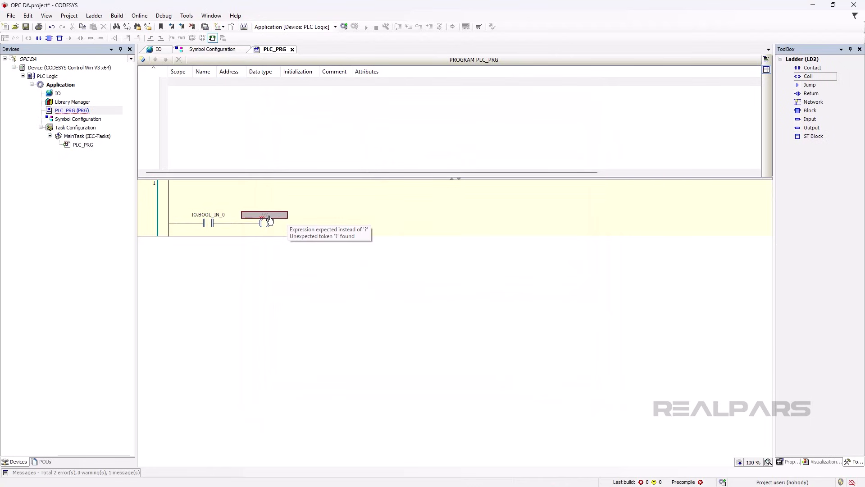
left_click(281, 214)
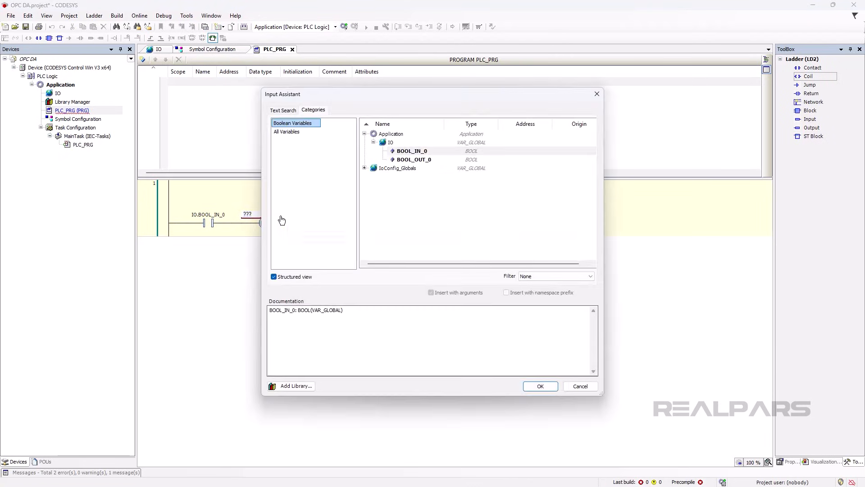
left_click(412, 160)
left_click(532, 386)
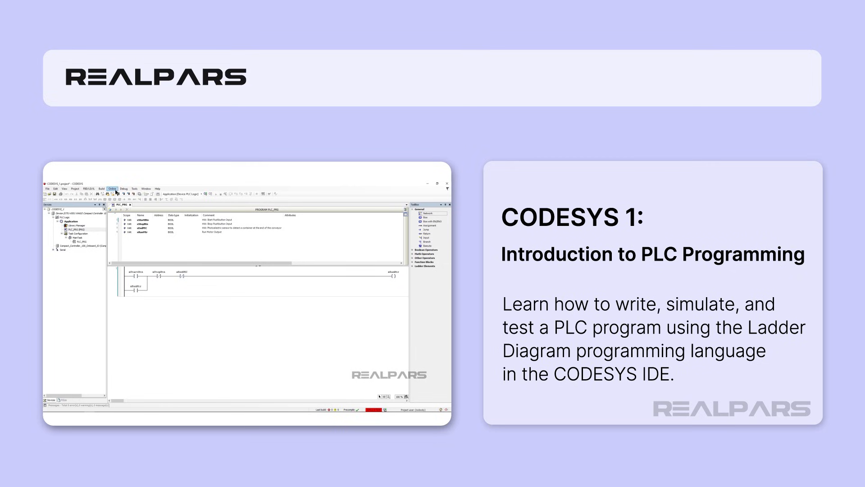
left_click(113, 189)
left_click(116, 194)
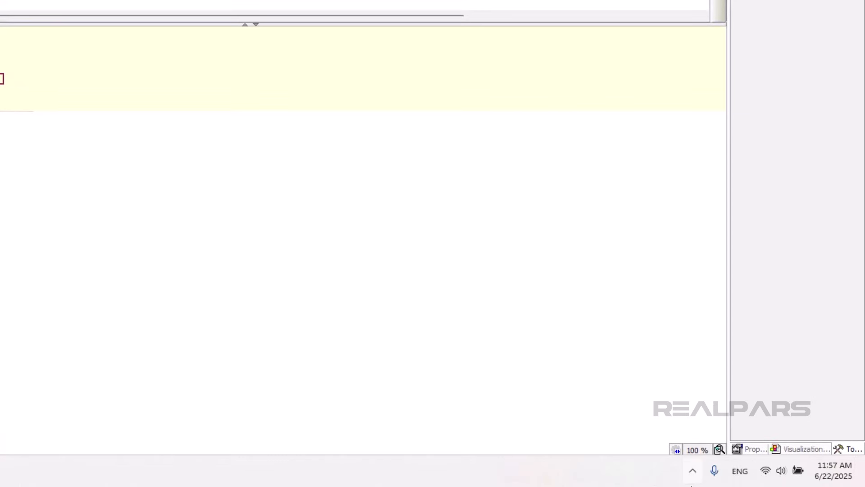
Start the CODESYS Control Win soft PLC from the system tray and accept the security notice
left_click(692, 483)
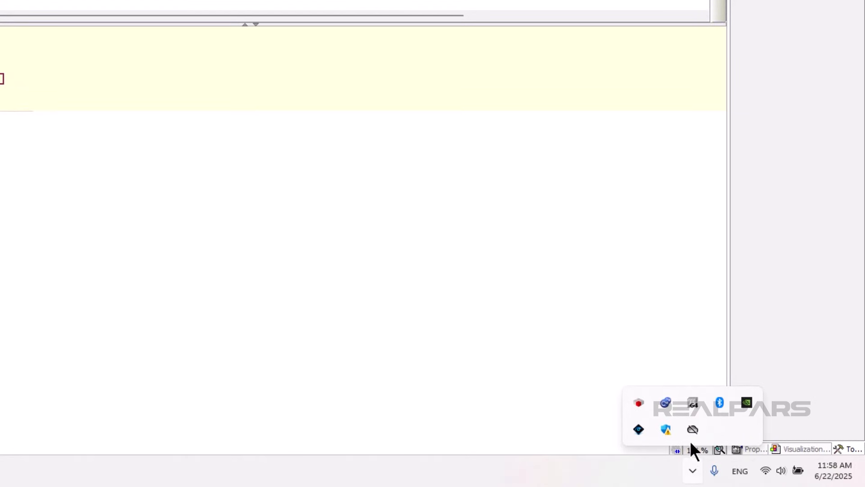
right_click(691, 402)
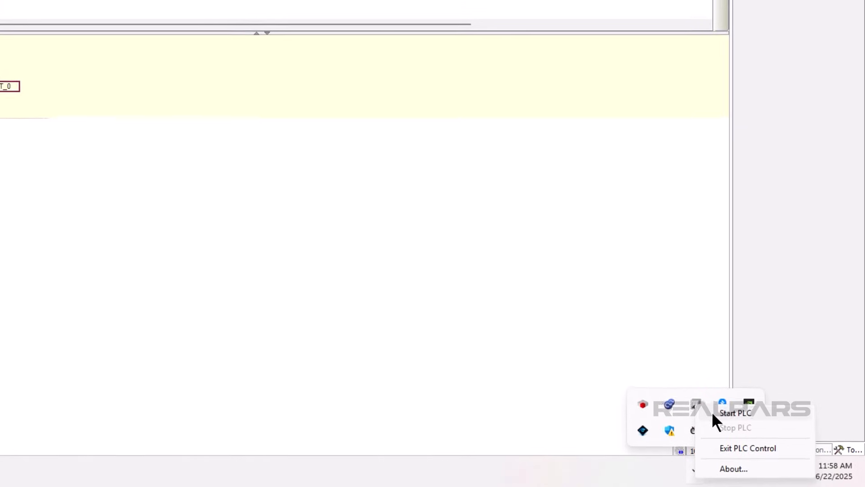
left_click(711, 410)
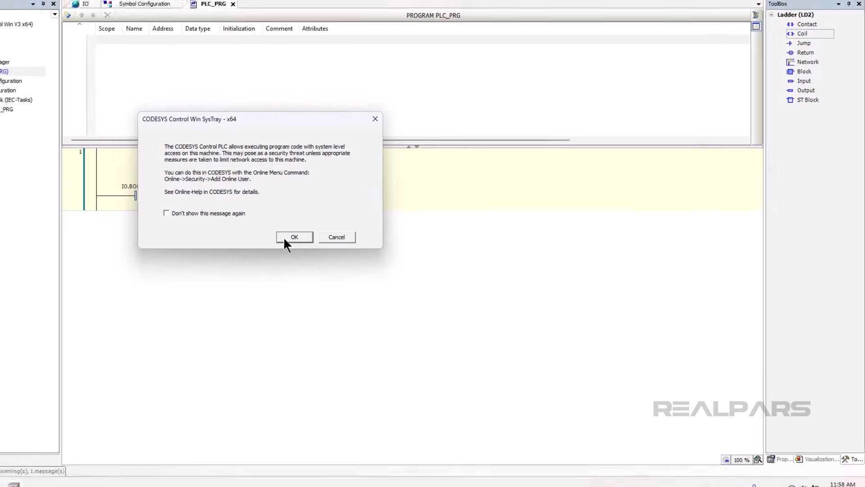
left_click(285, 239)
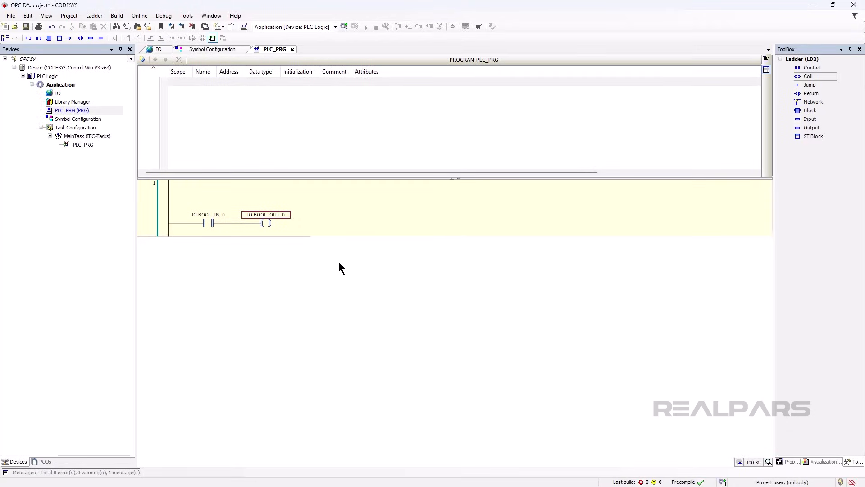
Open the Device communication settings, scan the network and select the local controller as the active device
double_click(97, 70)
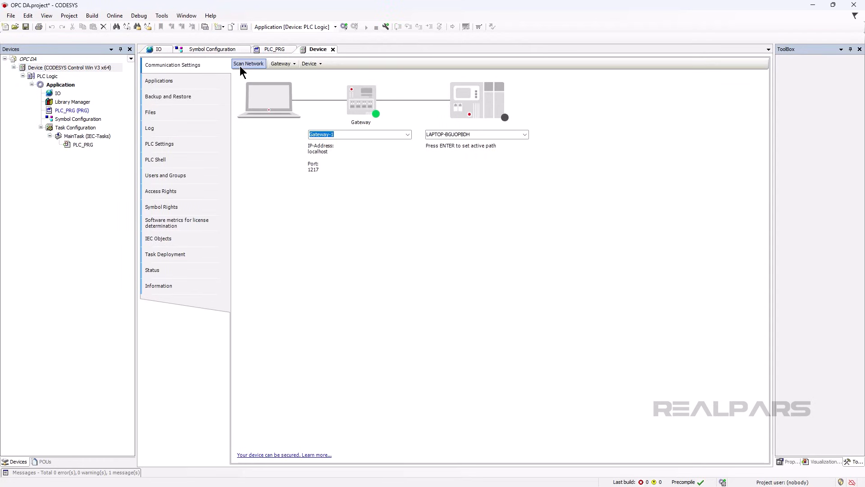
left_click(241, 65)
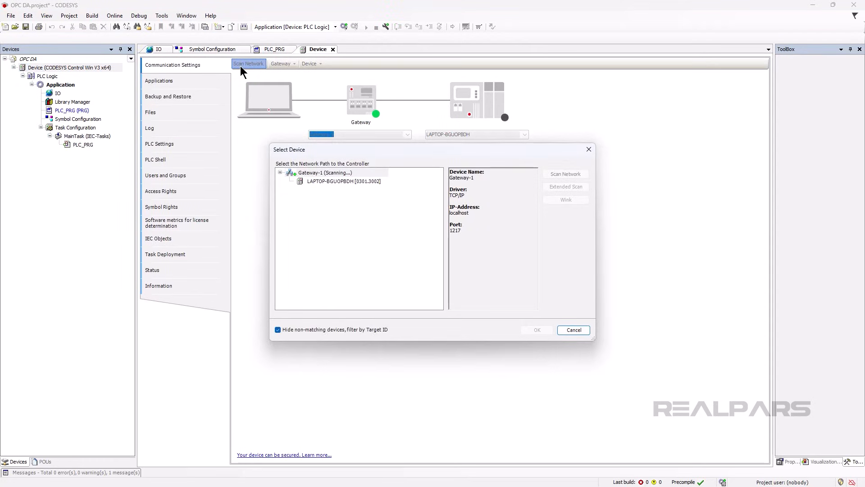
left_click(318, 183)
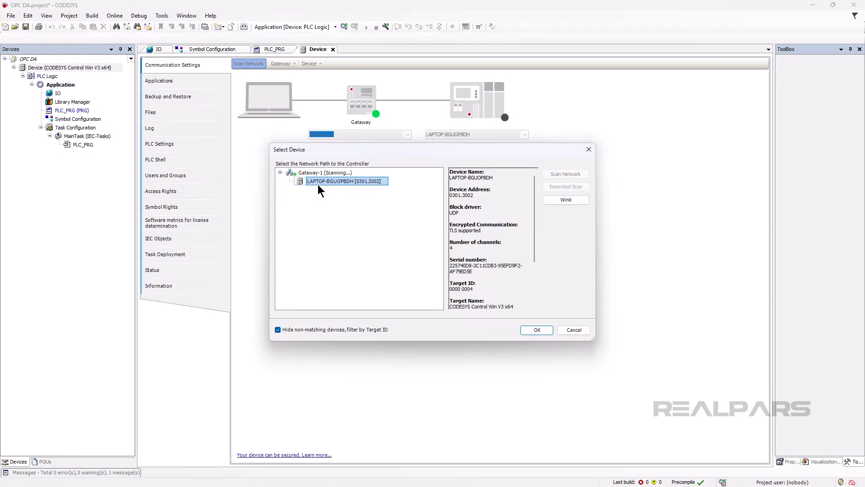
left_click(522, 329)
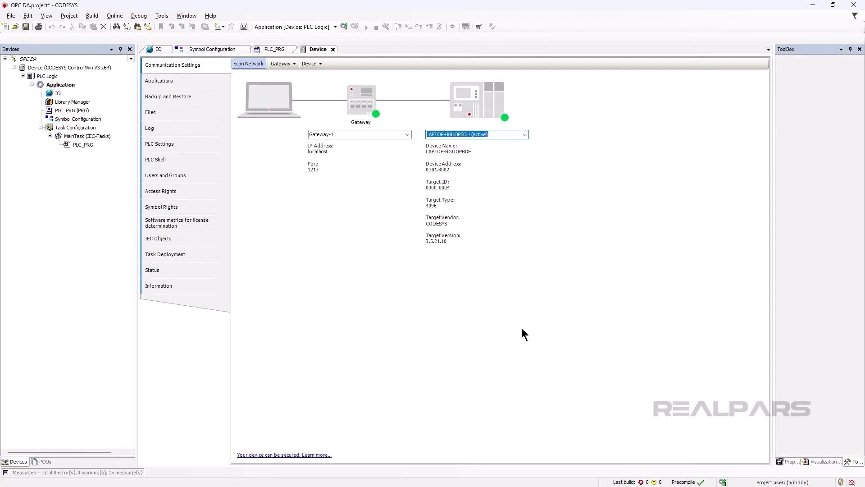
Rename the active device to DEVICE
left_click(321, 64)
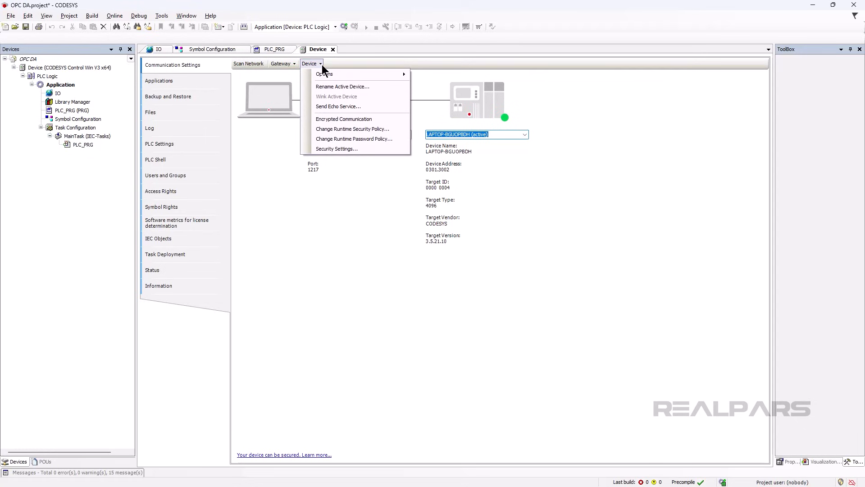
left_click(322, 86)
type("DEVICE")
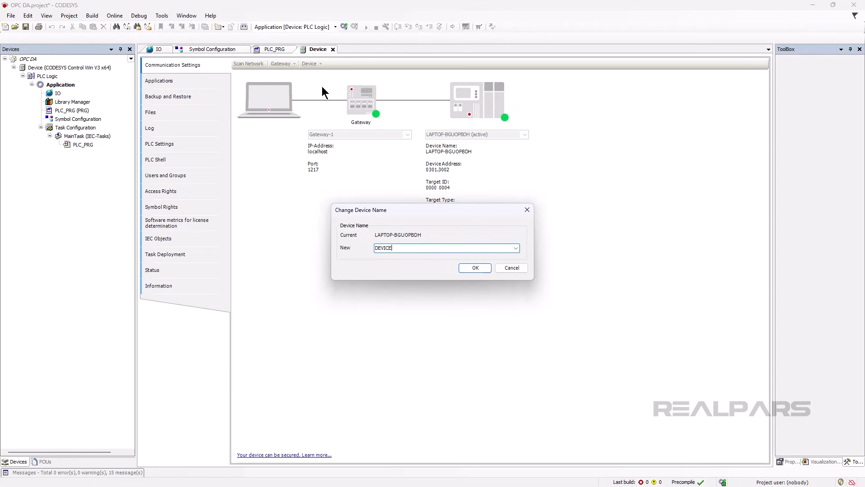
left_click(467, 268)
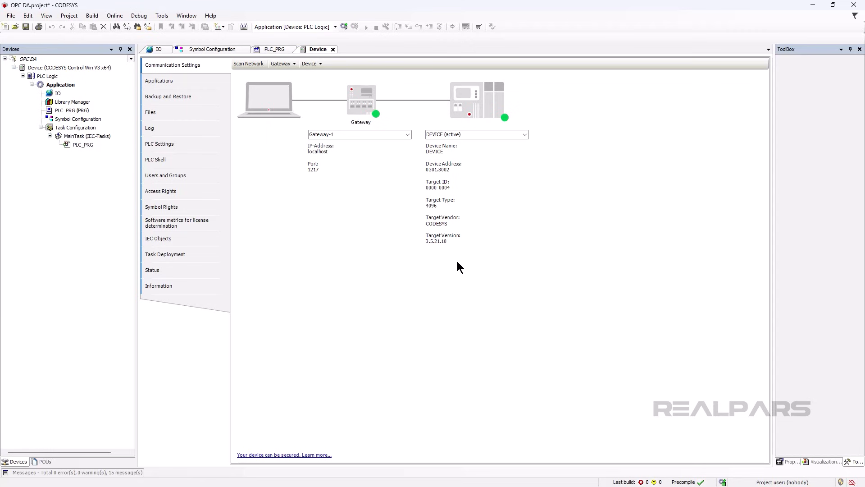
Log in to the device and agree to activate user management
left_click(114, 16)
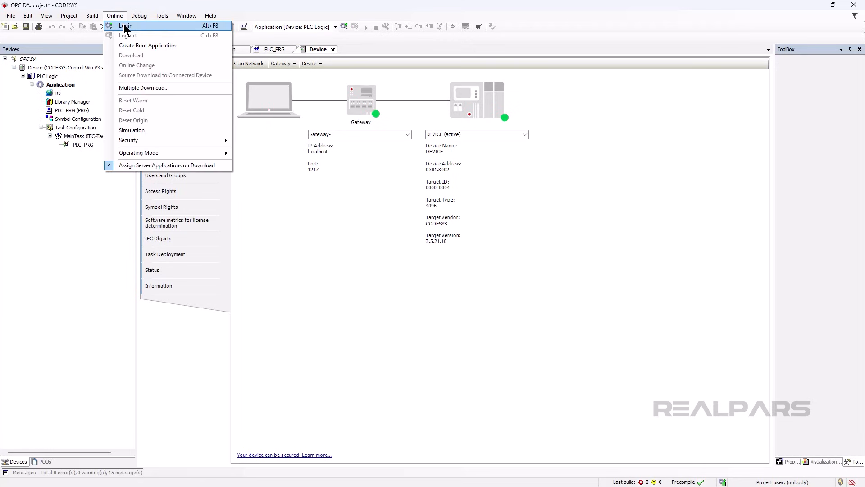
left_click(124, 27)
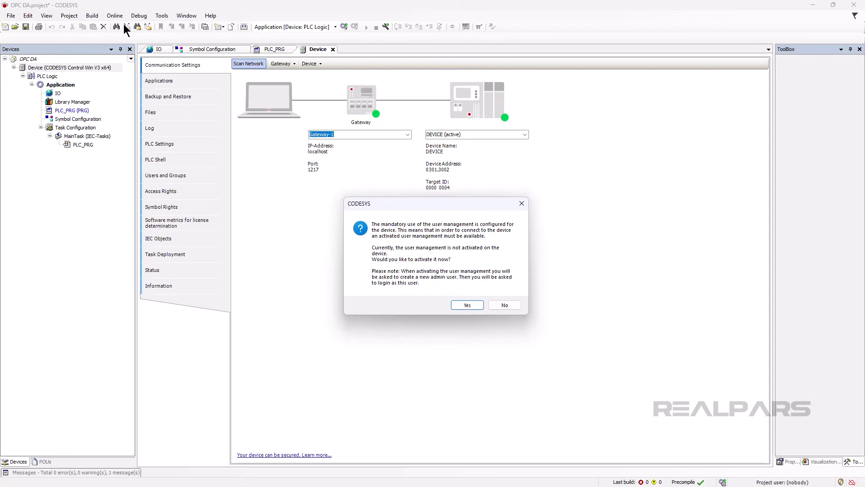
left_click(464, 305)
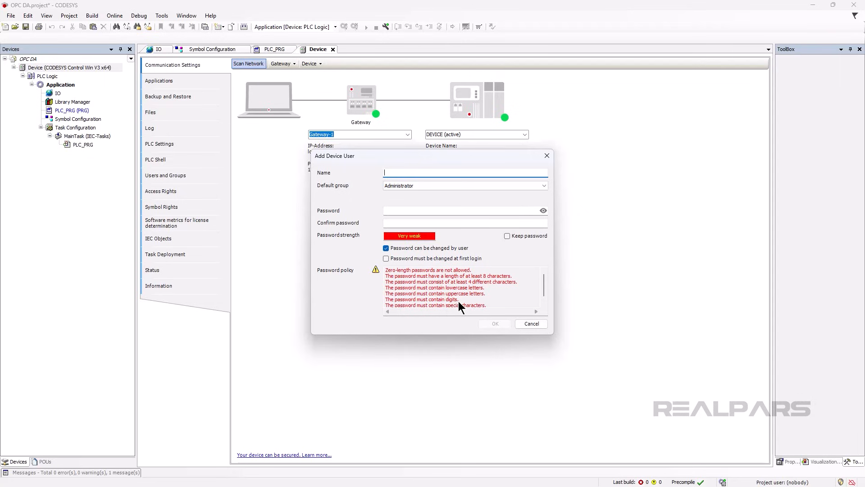
Create an Administrator device user named admin, entering and confirming its password
type("admin")
left_click(450, 211)
type("•••")
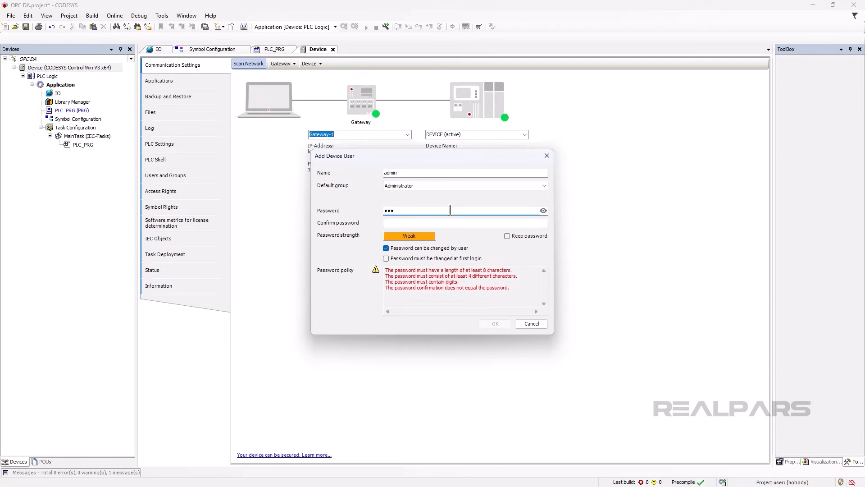
type("•••••••••")
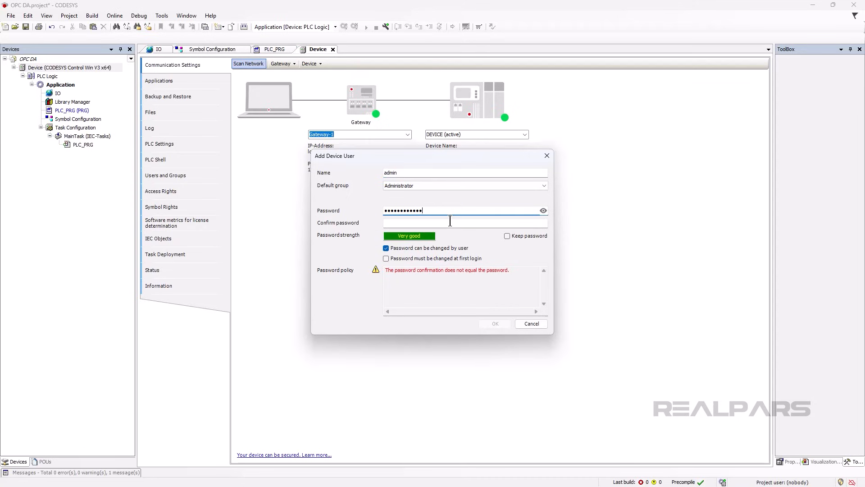
left_click(451, 222)
type("••••••••••••")
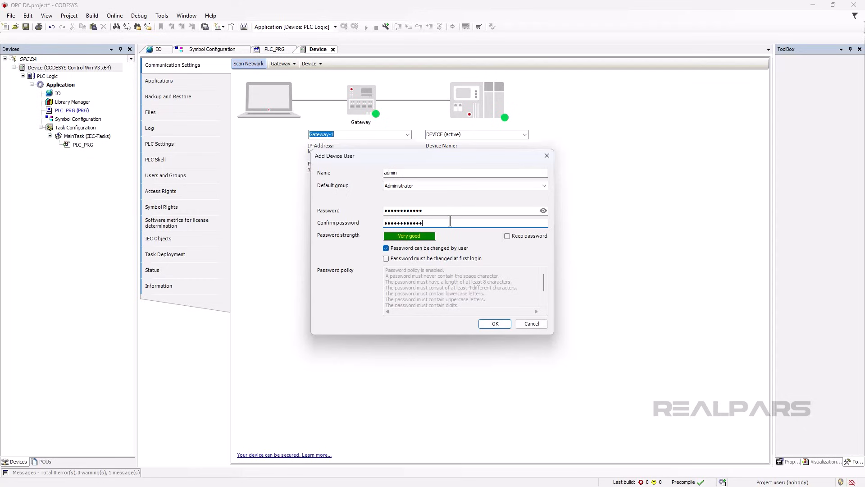
left_click(491, 324)
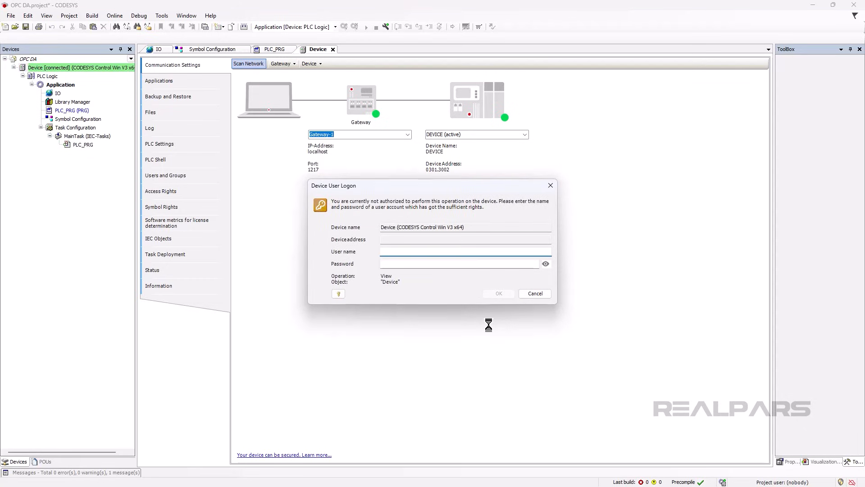
Log on to the device as admin with its password and agree to create and download the application
type("admin")
key("Tab")
type("••••••••••••")
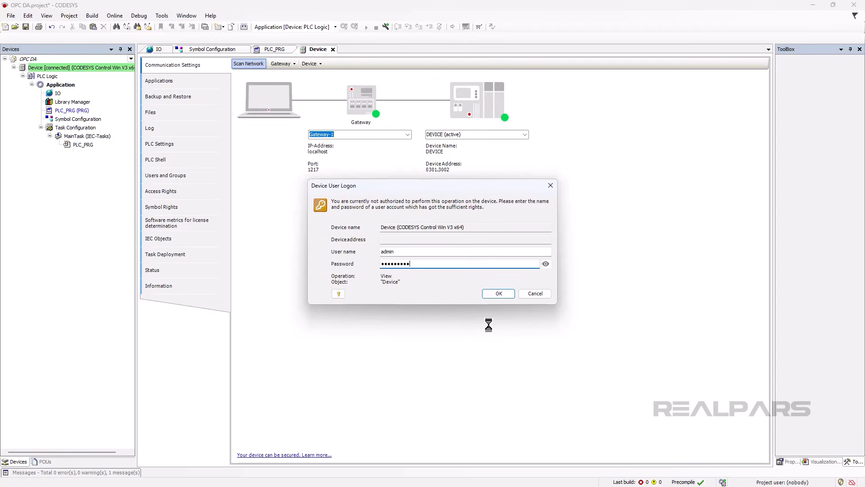
left_click(491, 296)
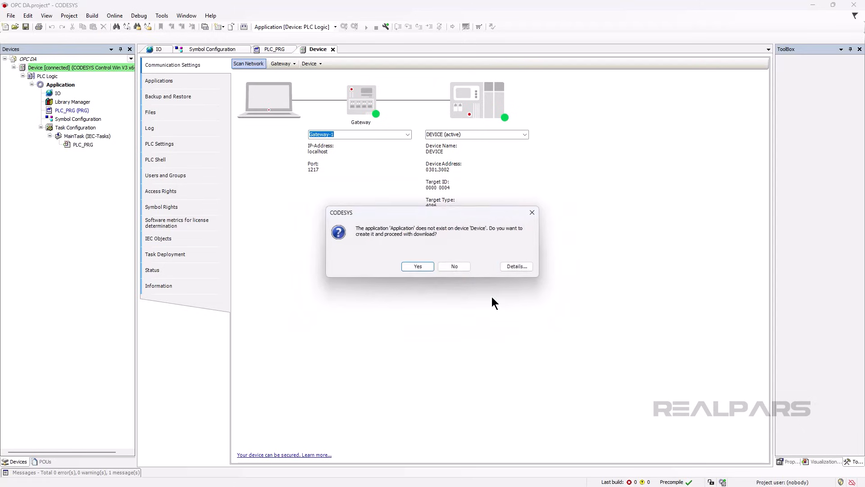
left_click(431, 266)
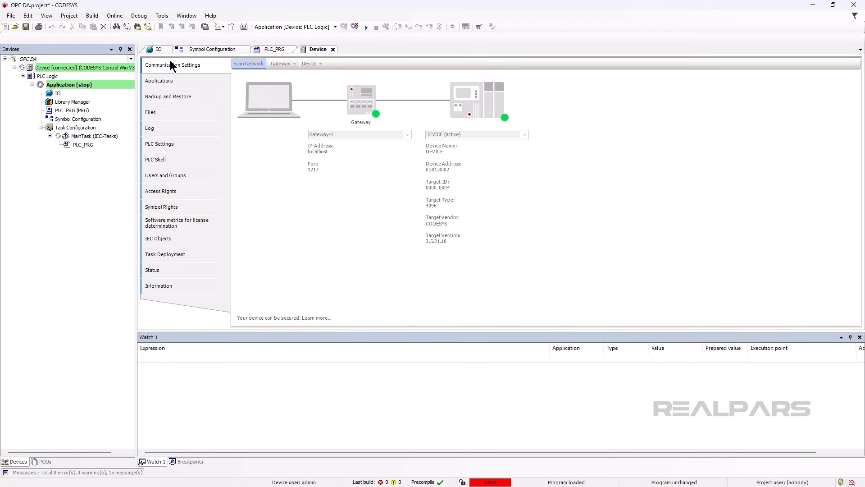
Start the downloaded application on the PLC
left_click(146, 17)
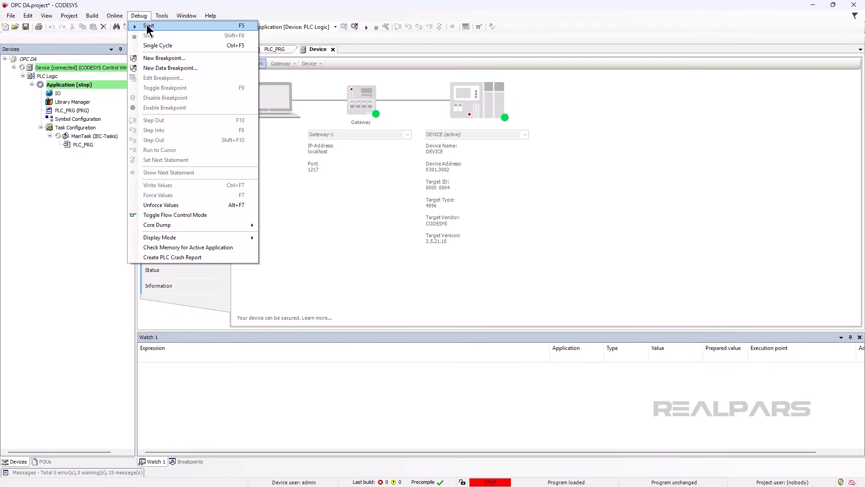
left_click(147, 26)
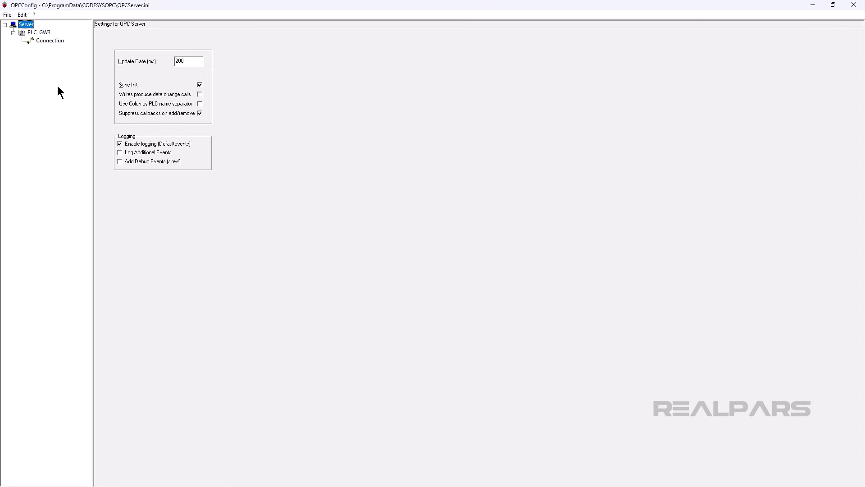
Switch to OPCConfig, rename the PLC entry to DEVICE and save the OPC server configuration
left_click(40, 32)
right_click(40, 32)
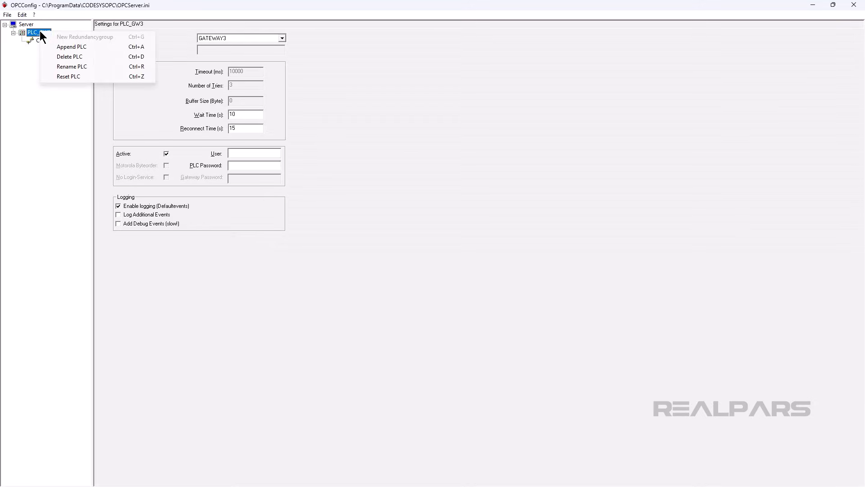
left_click(71, 66)
type("DEVICE")
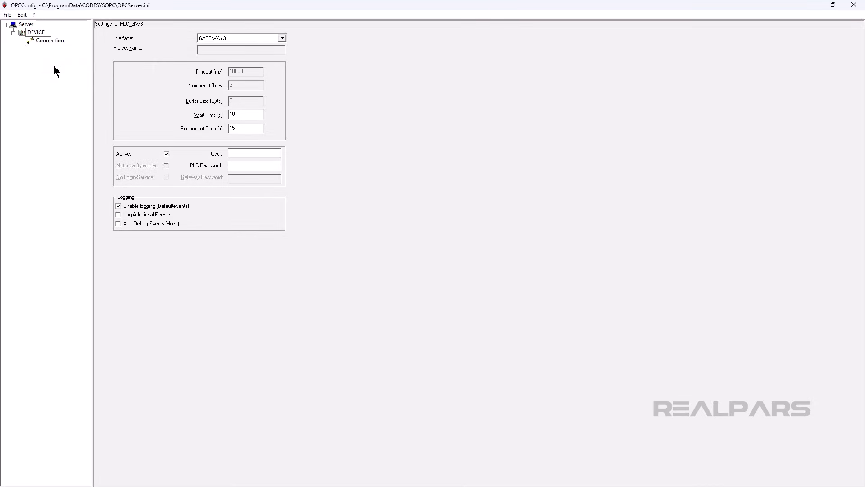
key("Return")
left_click(7, 14)
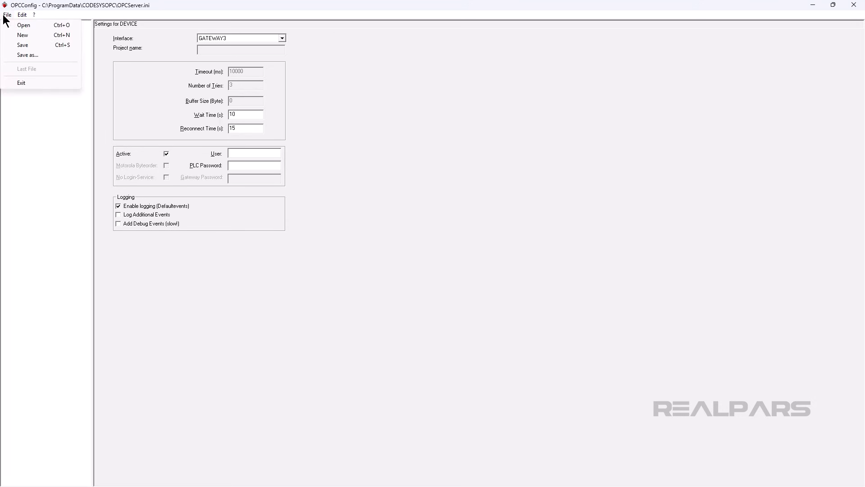
left_click(18, 45)
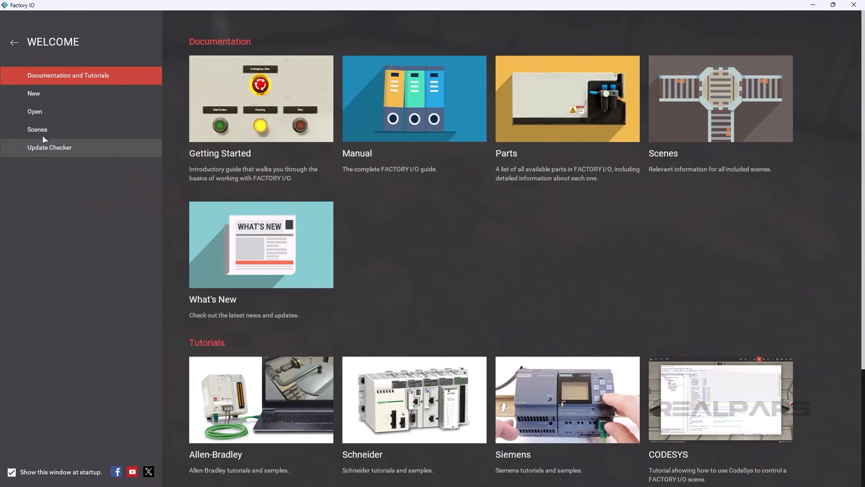
Switch to Factory IO and open the built-in scene 1 - From A to B
left_click(41, 115)
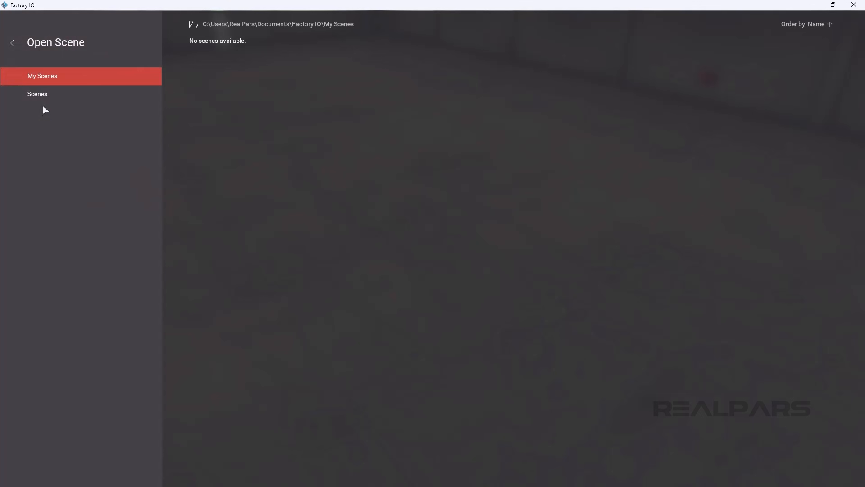
left_click(45, 92)
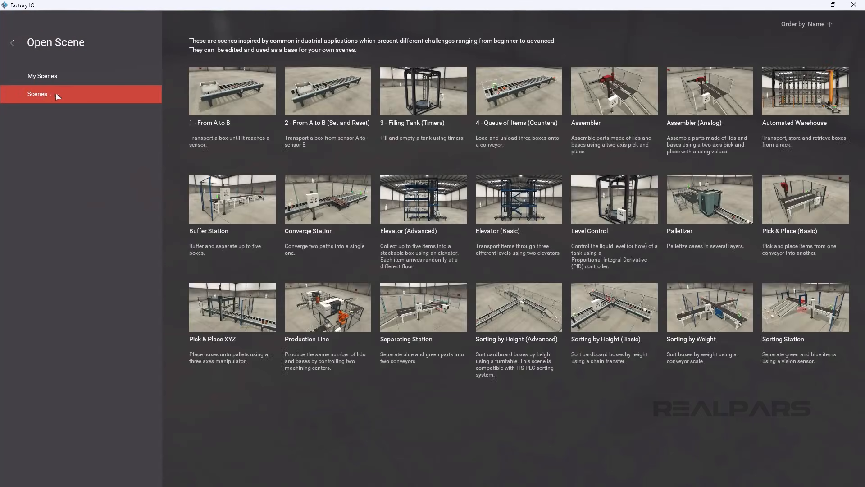
left_click(201, 93)
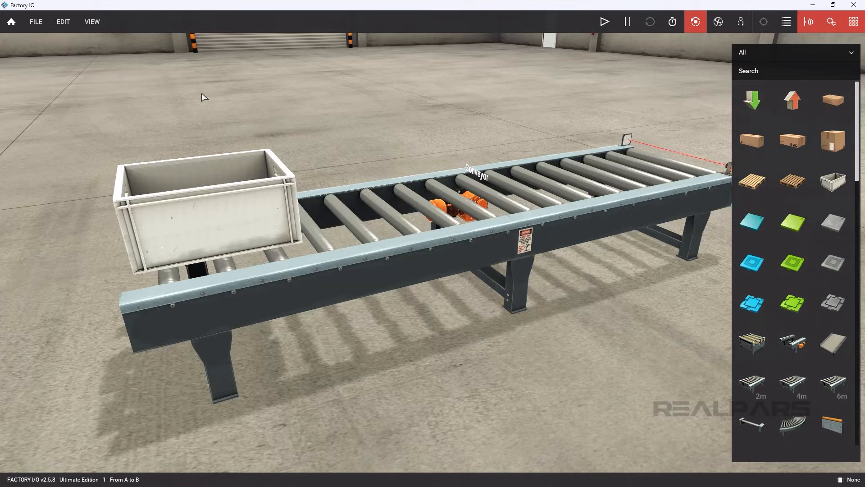
Set the scene's driver to OPC Client DA/UA and open its configuration
left_click(36, 28)
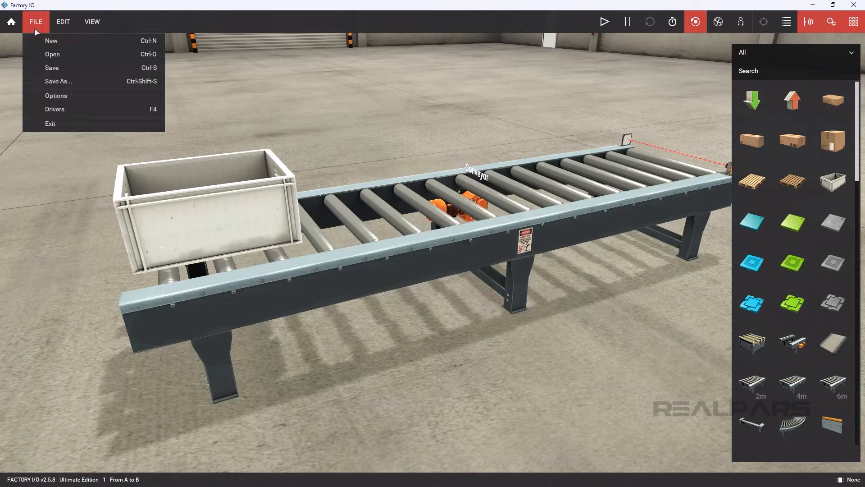
left_click(39, 108)
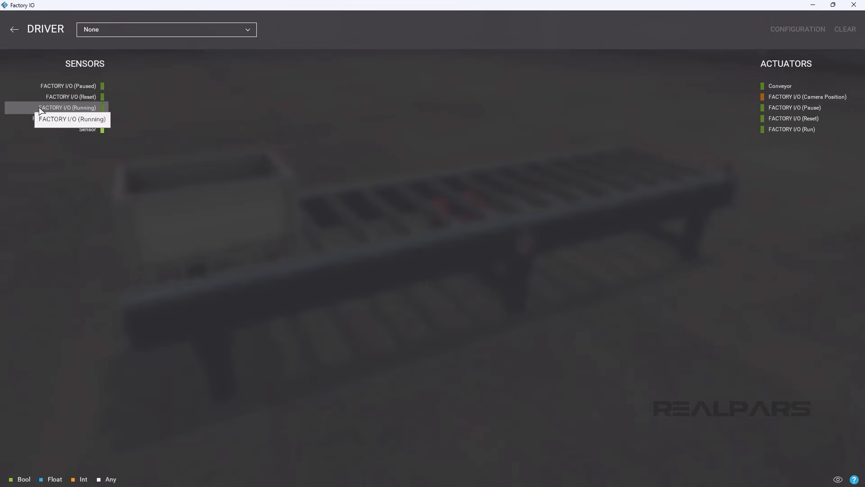
left_click(207, 34)
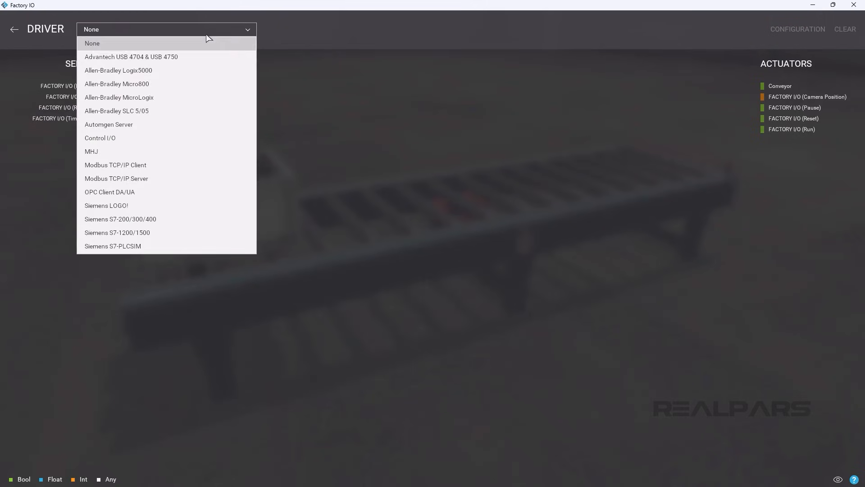
left_click(197, 195)
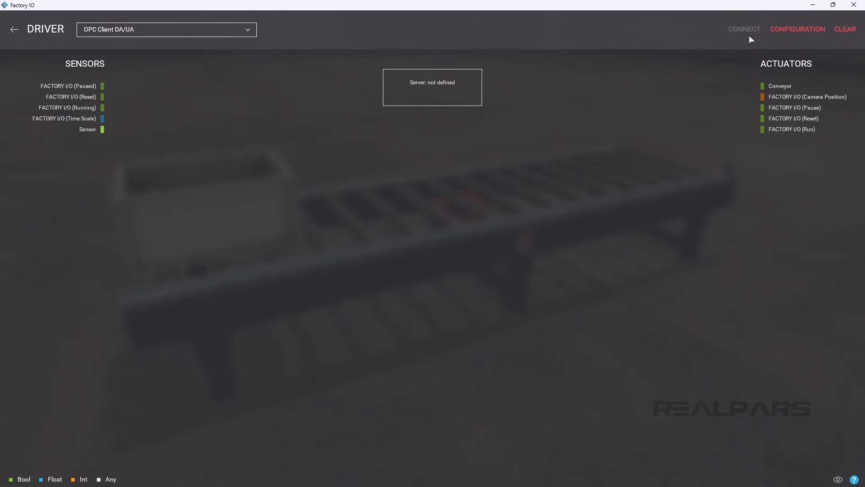
left_click(777, 30)
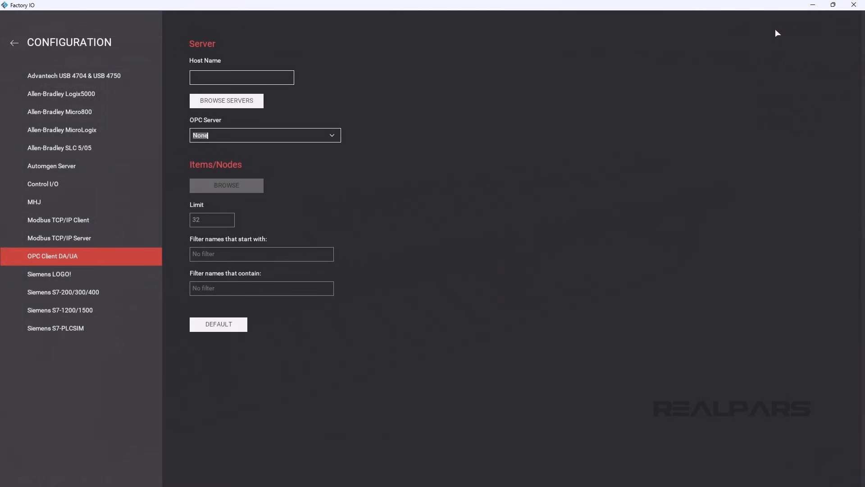
Select CoDeSys.OPC.DA as the OPC server and browse its available items
left_click(338, 134)
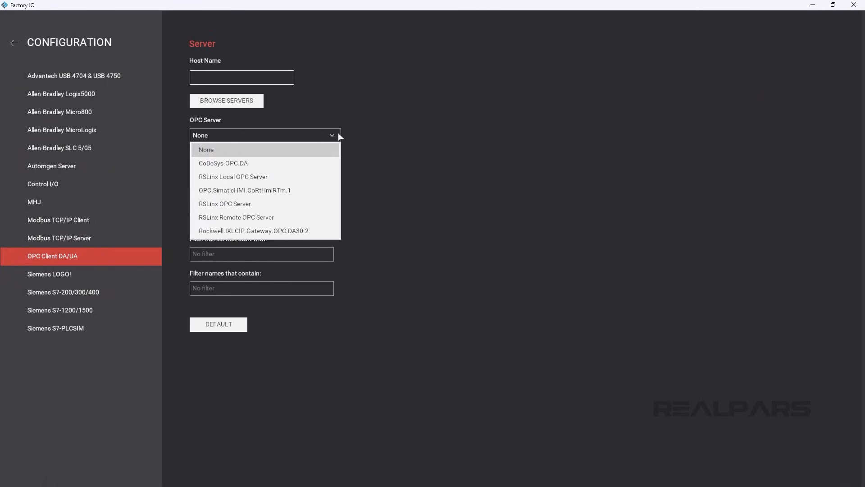
left_click(332, 163)
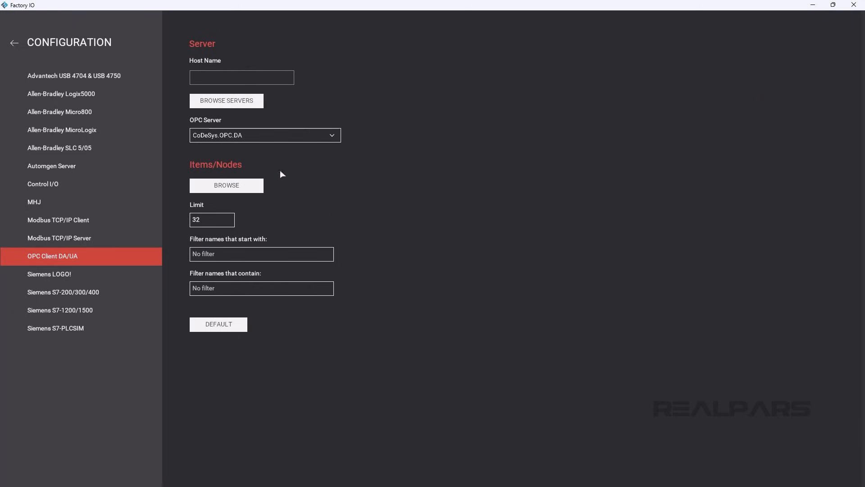
left_click(247, 185)
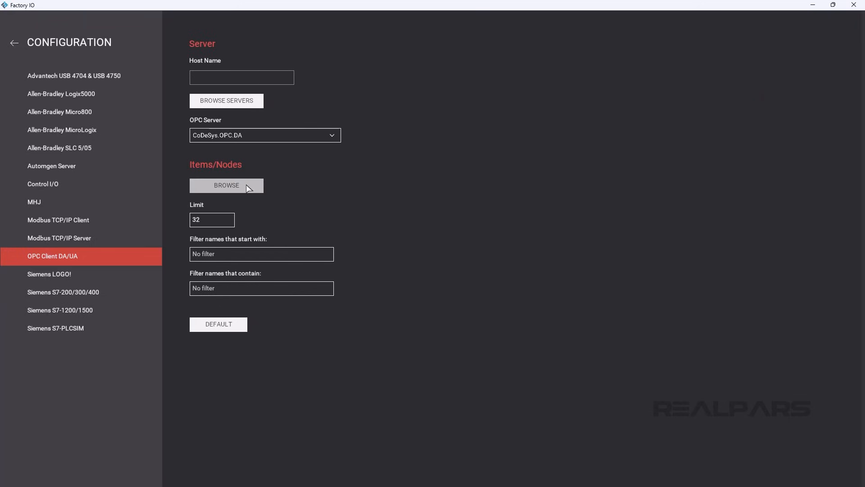
Return from the driver configuration to the scene and start the simulation
left_click(15, 44)
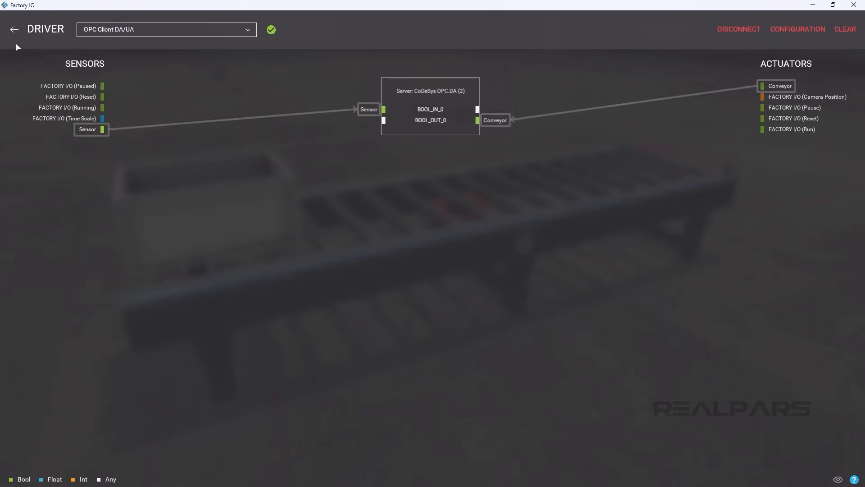
left_click(13, 31)
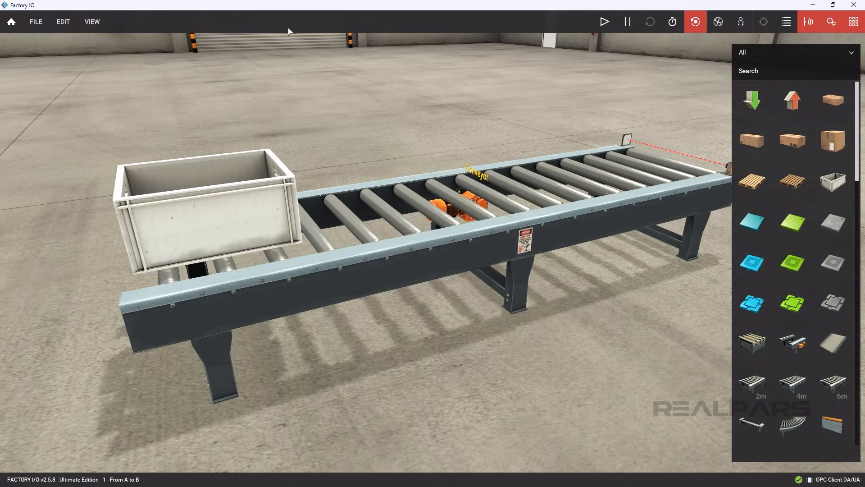
left_click(604, 23)
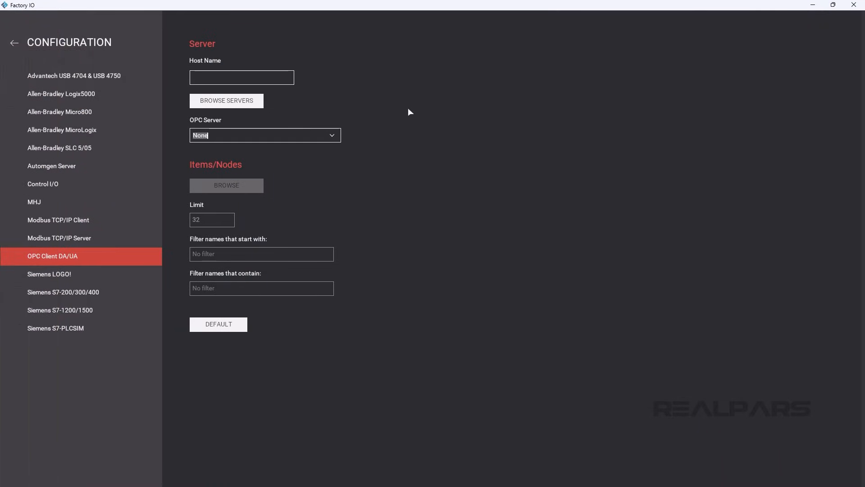
Select CoDeSys.OPC.DA as the OPC server again in the driver configuration
left_click(338, 135)
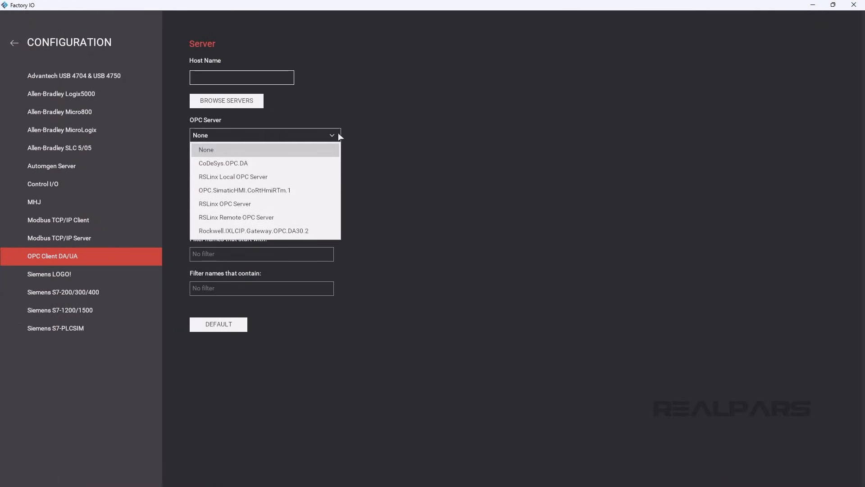
left_click(332, 163)
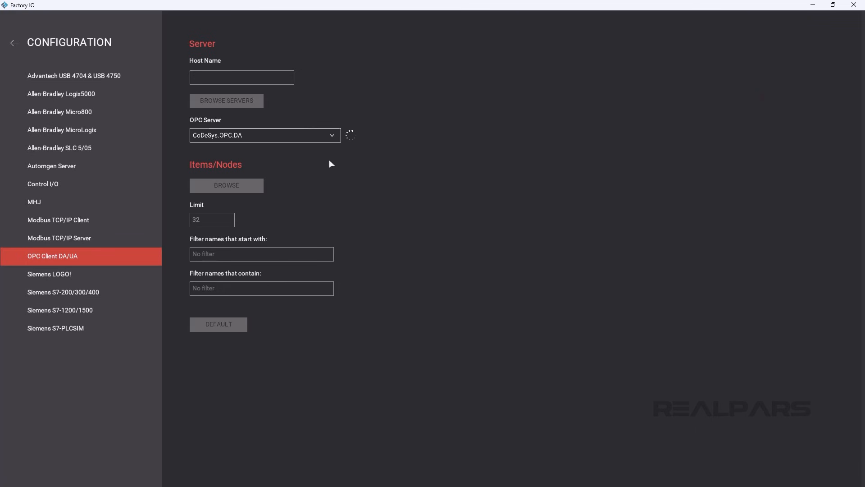